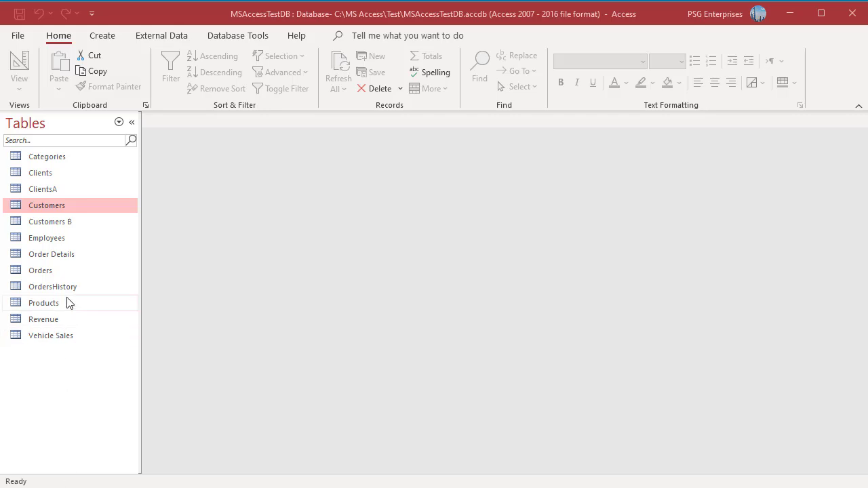
# Look over the Customers table and close it, and start a new query design based on the Customers table.
pyautogui.doubleClick(71, 206)
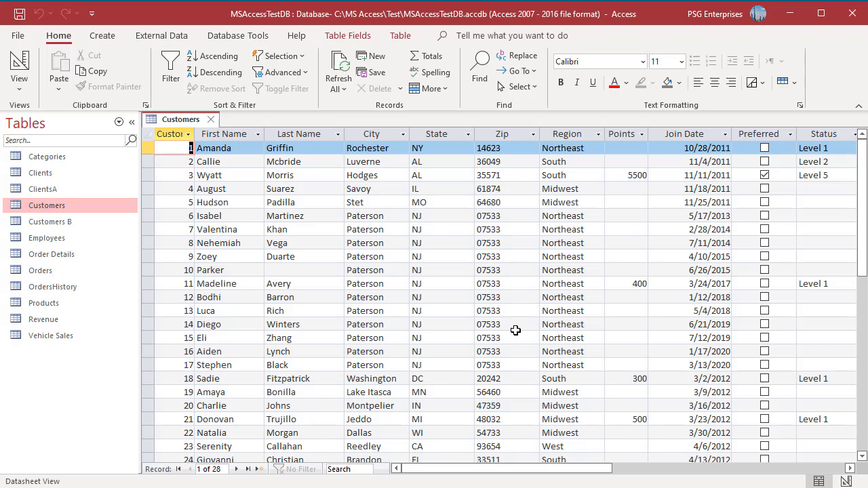
pyautogui.click(211, 120)
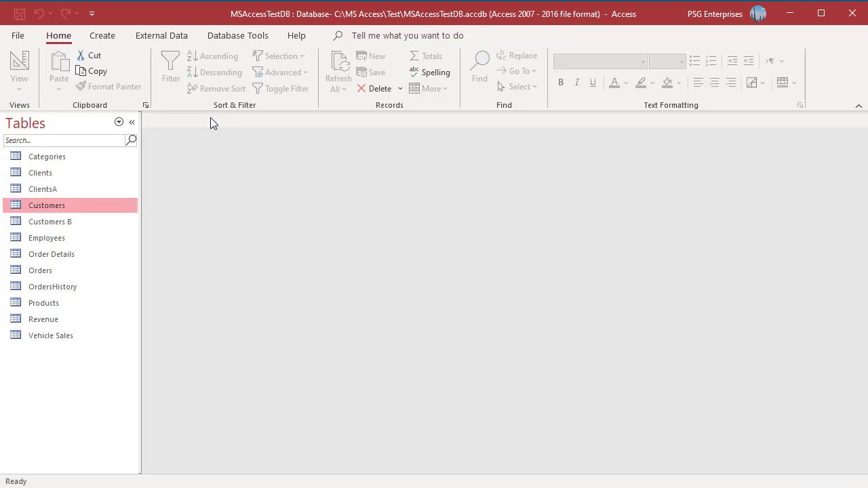
pyautogui.click(104, 37)
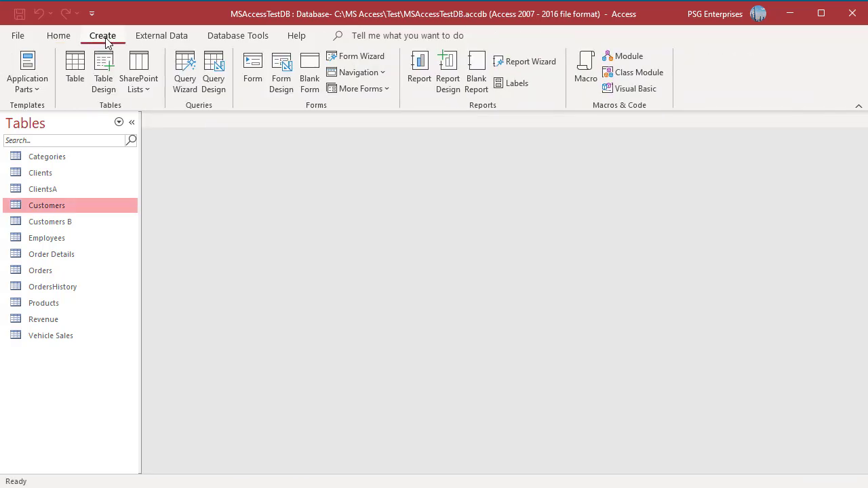
pyautogui.click(209, 85)
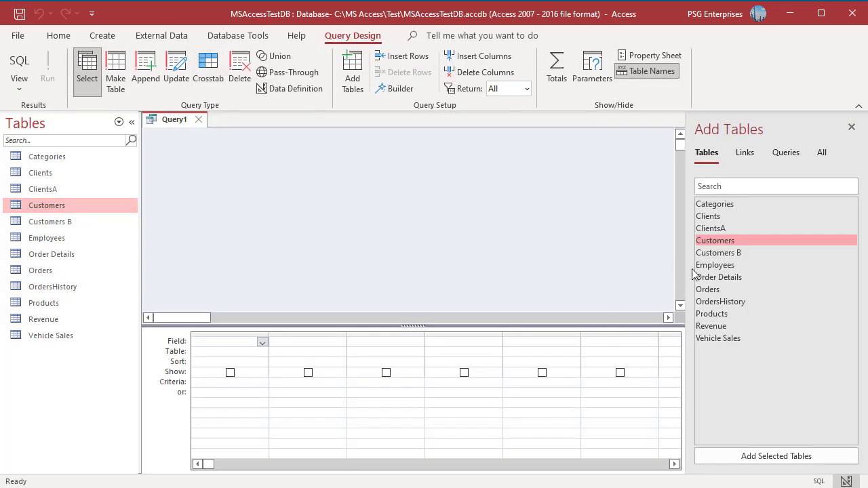
pyautogui.doubleClick(723, 242)
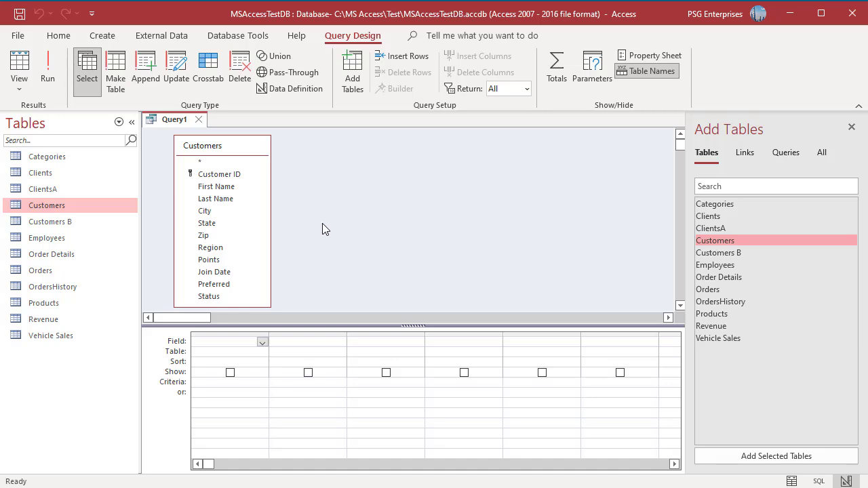
# Add the Customer ID, City, State and Zip fields of Customers to the query design.
pyautogui.doubleClick(212, 175)
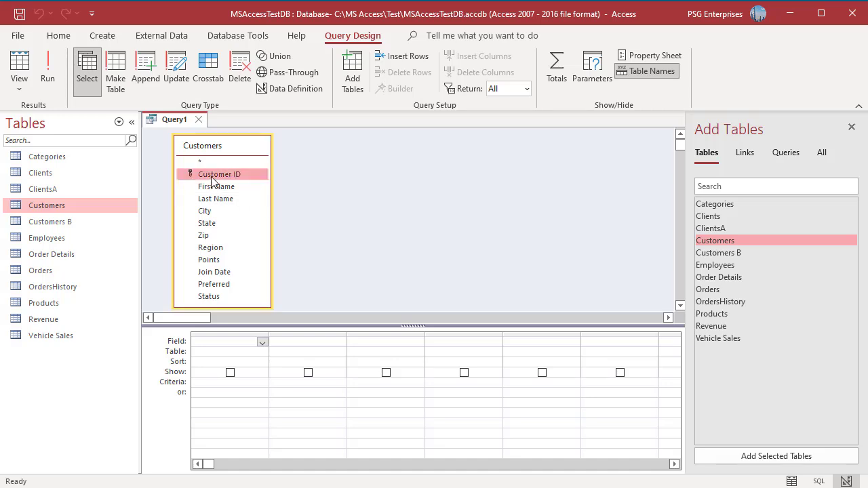
pyautogui.doubleClick(205, 211)
pyautogui.doubleClick(207, 223)
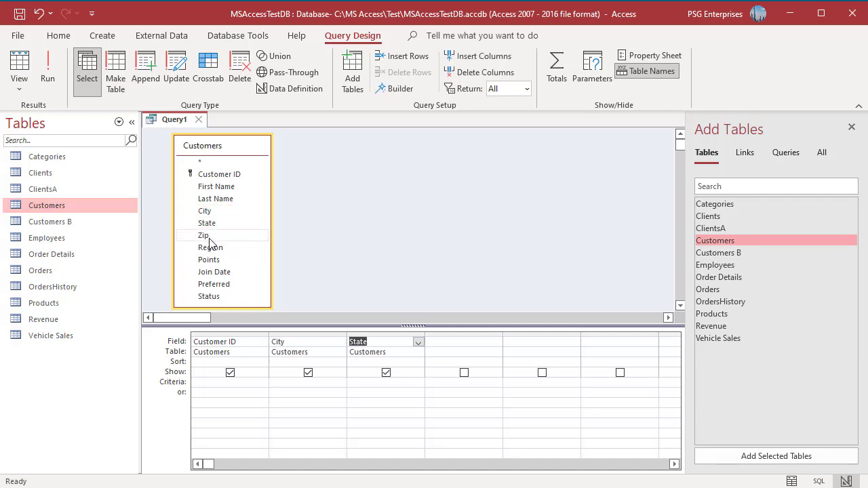
pyautogui.doubleClick(206, 235)
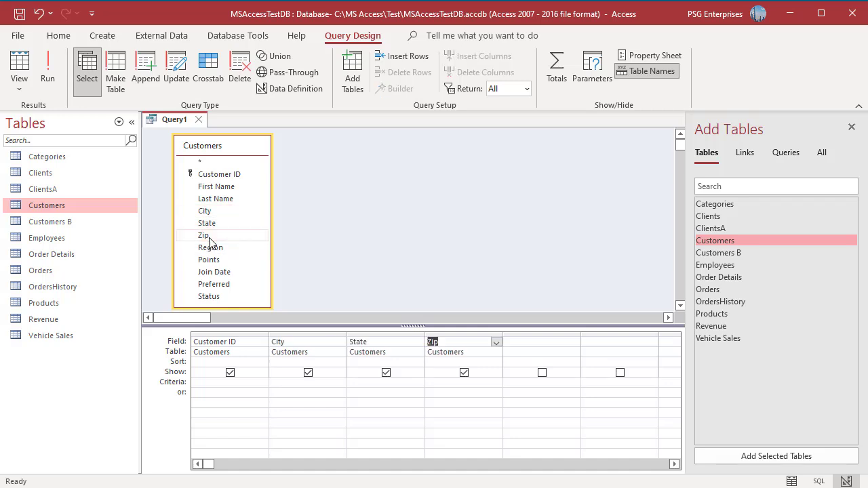
pyautogui.click(517, 236)
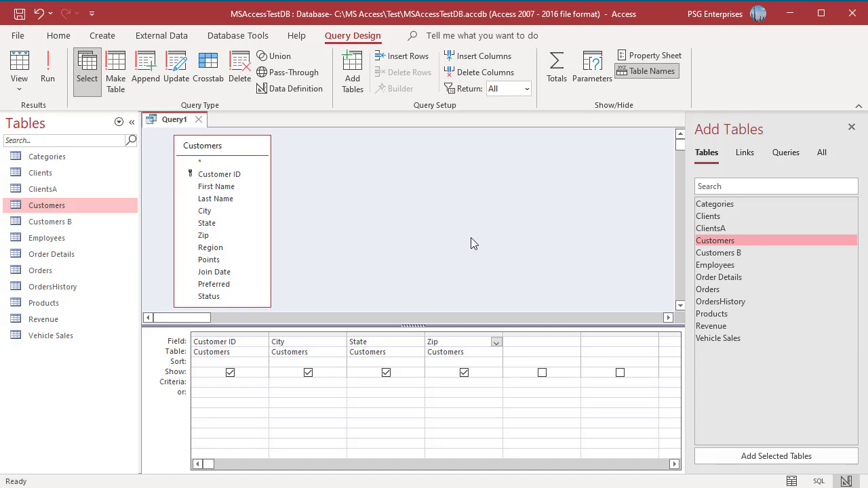
# Set the Zip criteria to 07533, run the select query to check the matching customers, and return to its design.
pyautogui.click(439, 383)
pyautogui.write('07533')
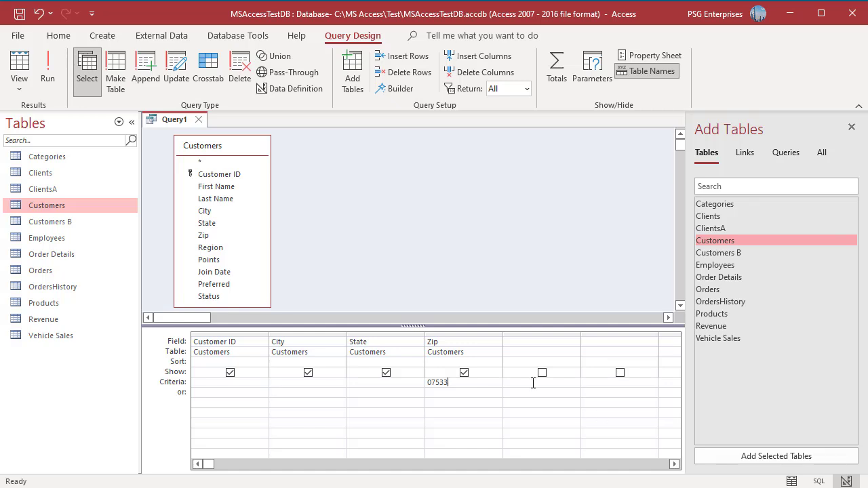
pyautogui.click(47, 80)
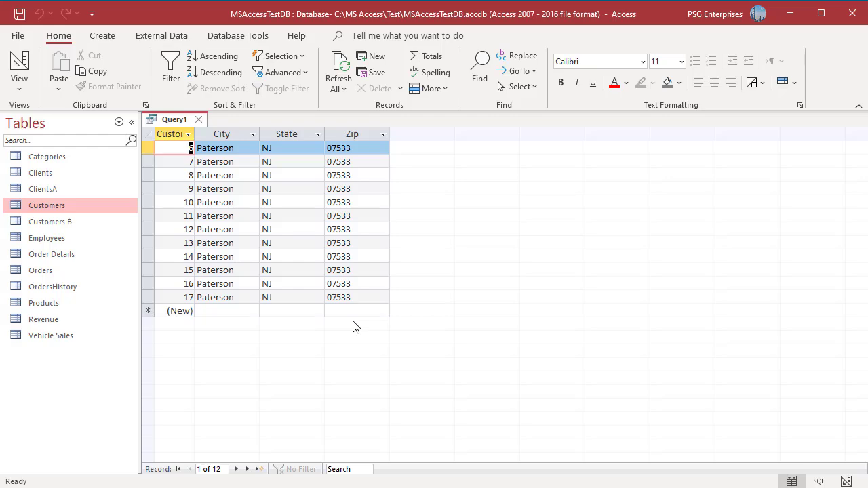
pyautogui.click(846, 481)
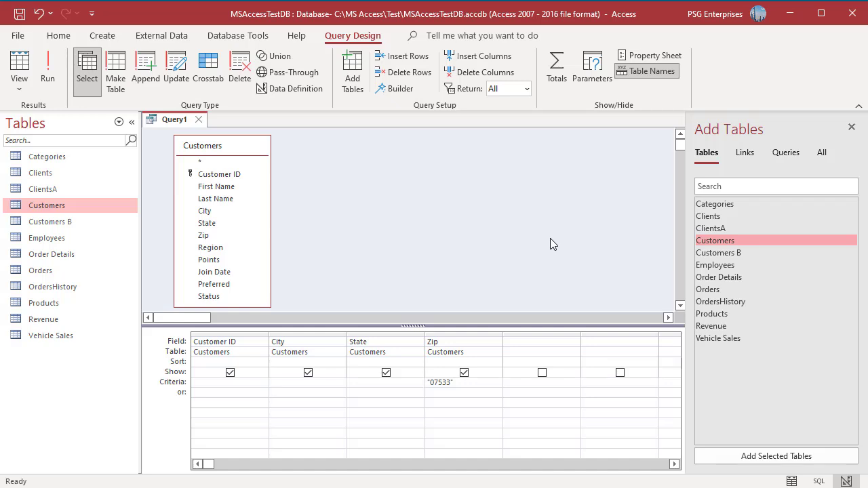
# Convert the query to an update query that changes the Zip field to 07510.
pyautogui.click(182, 73)
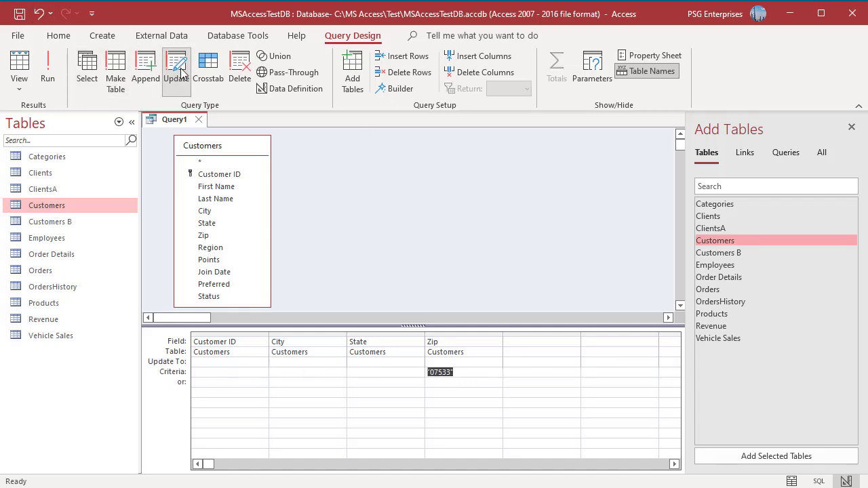
pyautogui.click(447, 361)
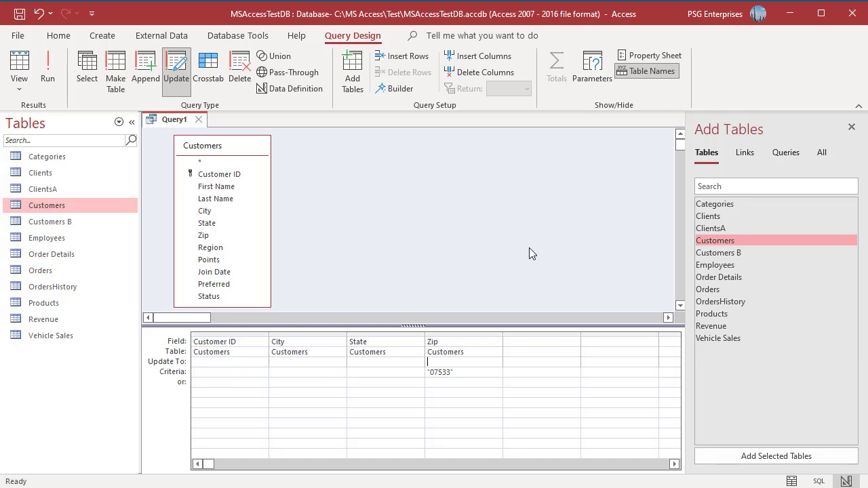
pyautogui.write('07510')
# Preview the rows affected by the update query as a datasheet and return to its design.
pyautogui.click(19, 87)
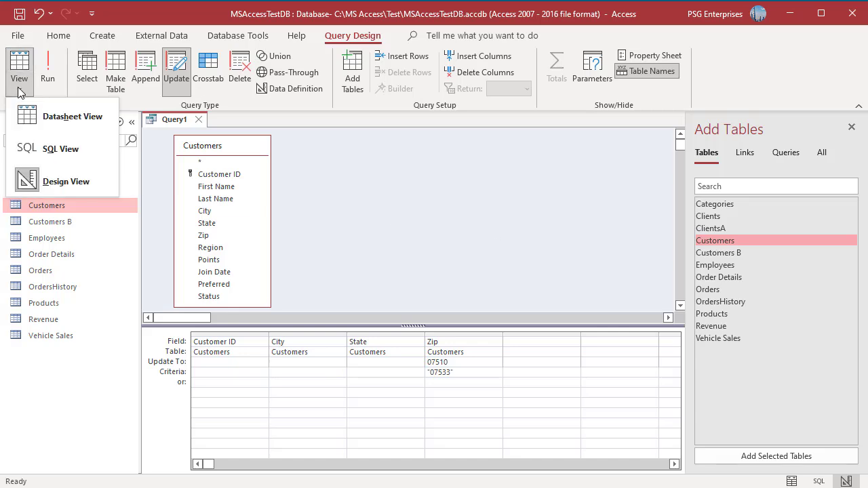
pyautogui.click(53, 118)
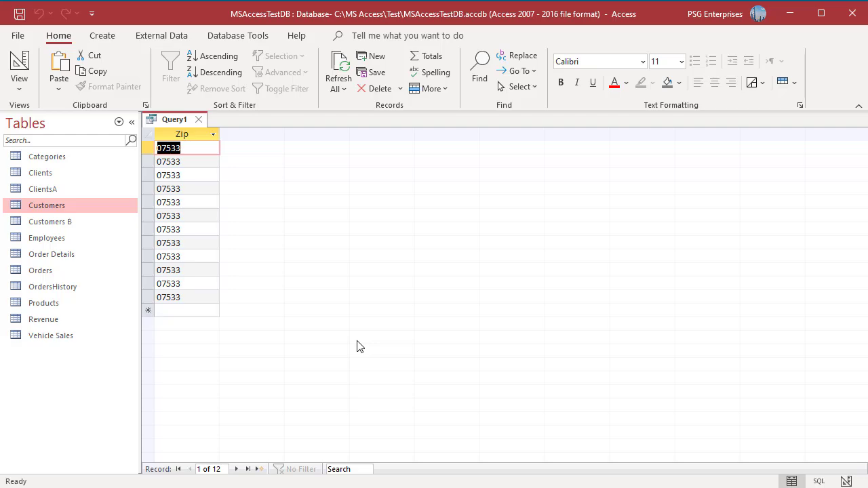
pyautogui.click(846, 481)
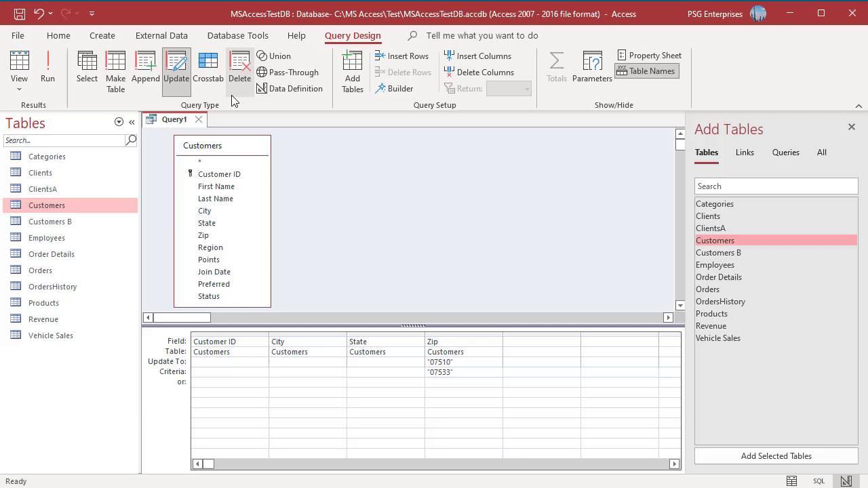
# Run the update query on the Customers zip codes, accept the update, and open the Customers table to check it.
pyautogui.click(56, 87)
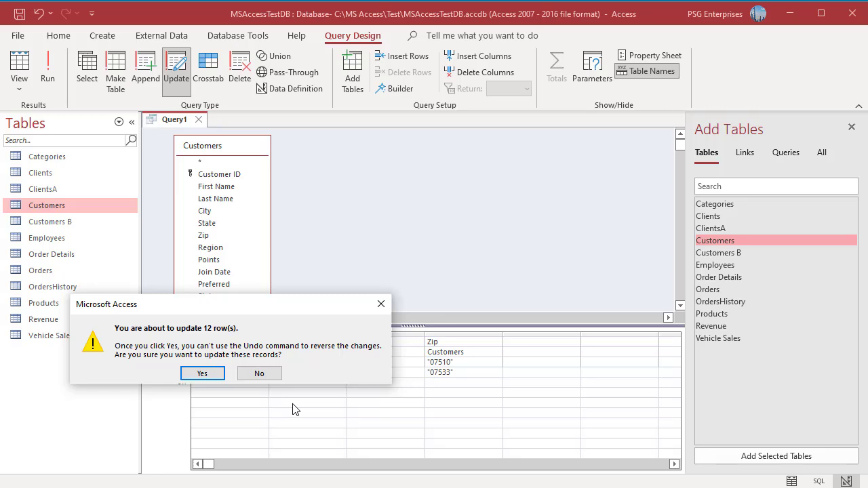
pyautogui.click(205, 374)
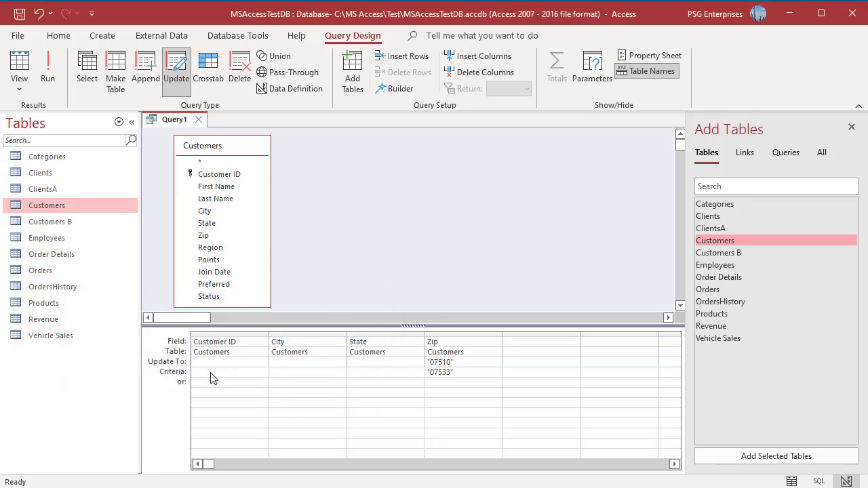
pyautogui.doubleClick(66, 208)
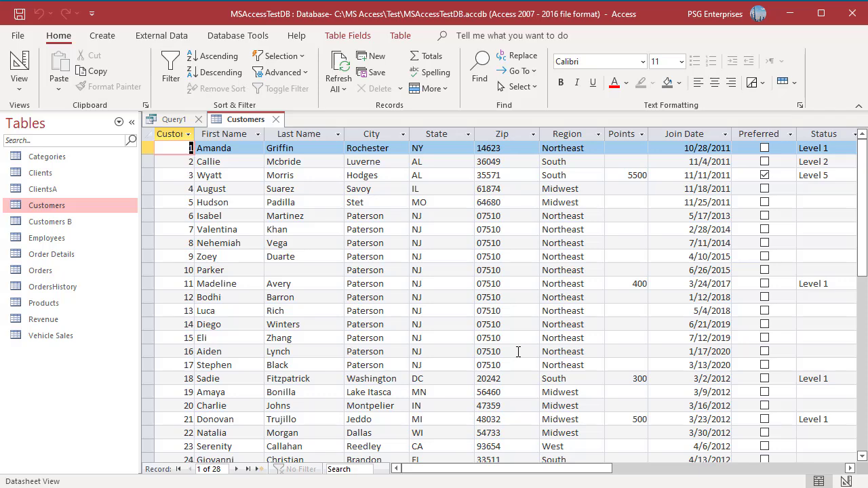
# Close the zip code update query without saving its design.
pyautogui.click(175, 121)
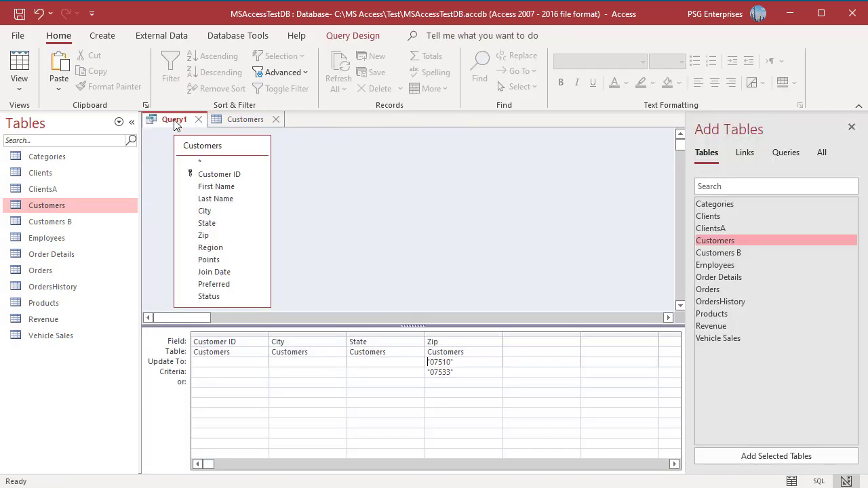
pyautogui.click(199, 120)
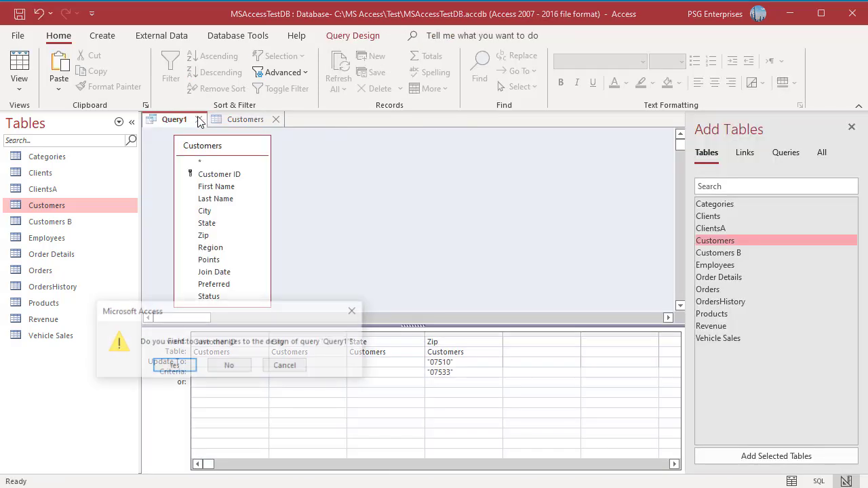
pyautogui.click(234, 367)
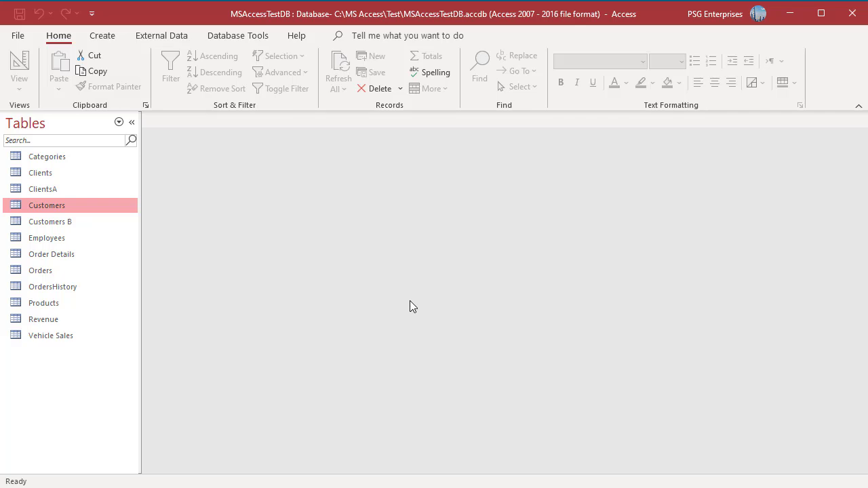
# Start a new query design with the Products and Categories tables.
pyautogui.click(103, 35)
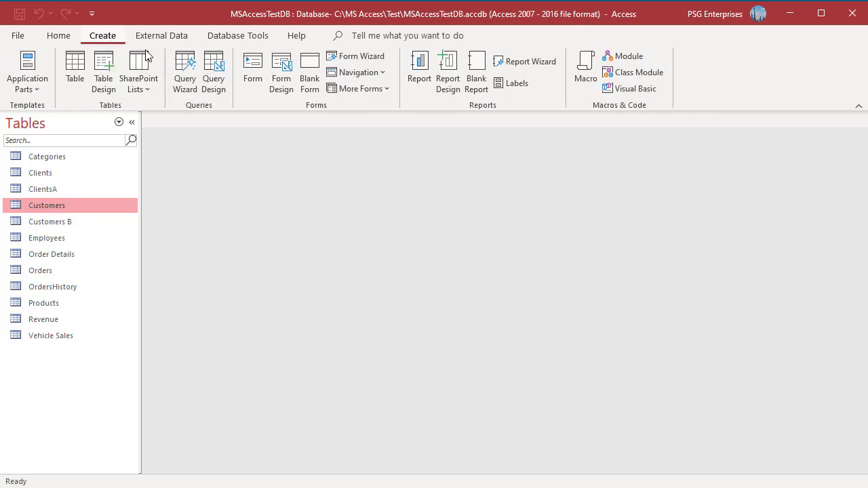
pyautogui.click(217, 87)
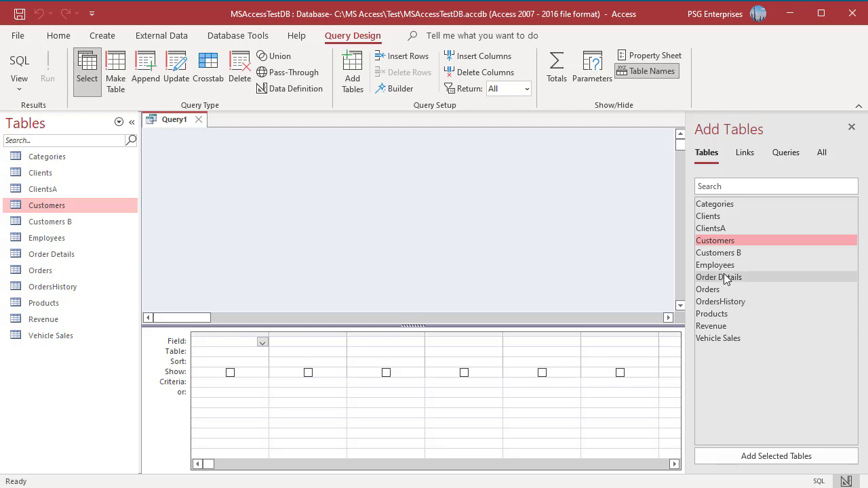
pyautogui.doubleClick(723, 314)
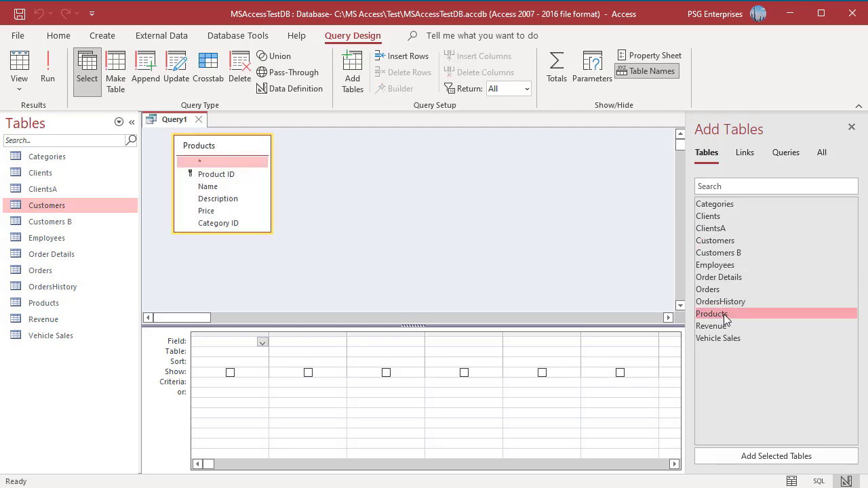
pyautogui.doubleClick(718, 205)
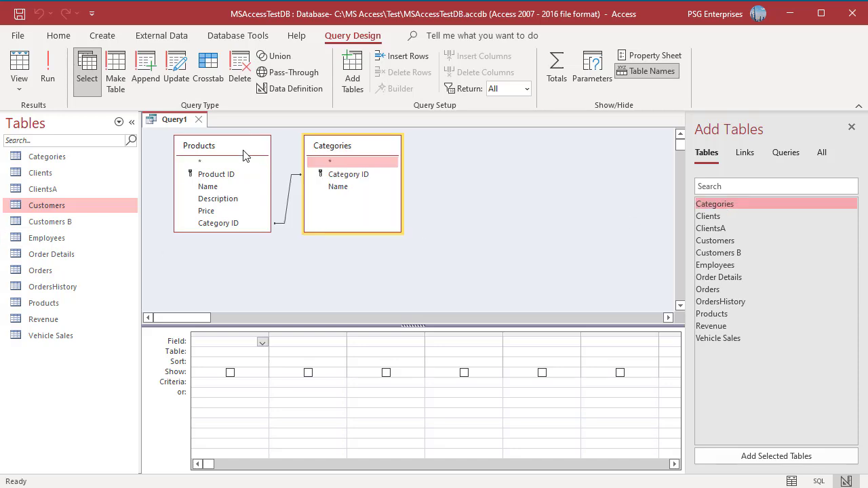
# Add Product ID, Price and Category ID from Products and Name from Categories to the query.
pyautogui.doubleClick(230, 174)
pyautogui.doubleClick(208, 211)
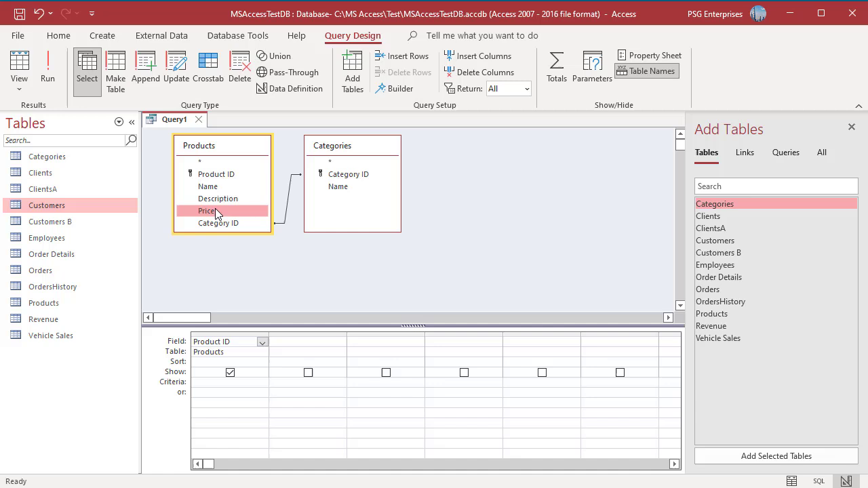
pyautogui.doubleClick(224, 225)
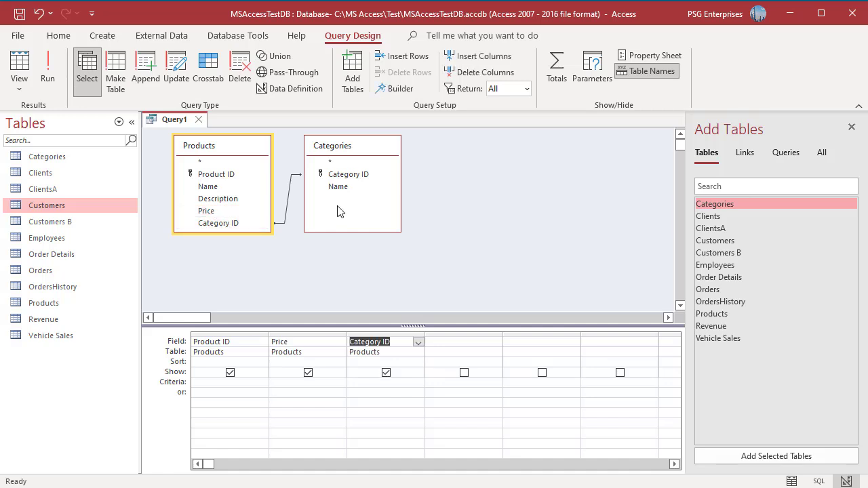
pyautogui.doubleClick(337, 187)
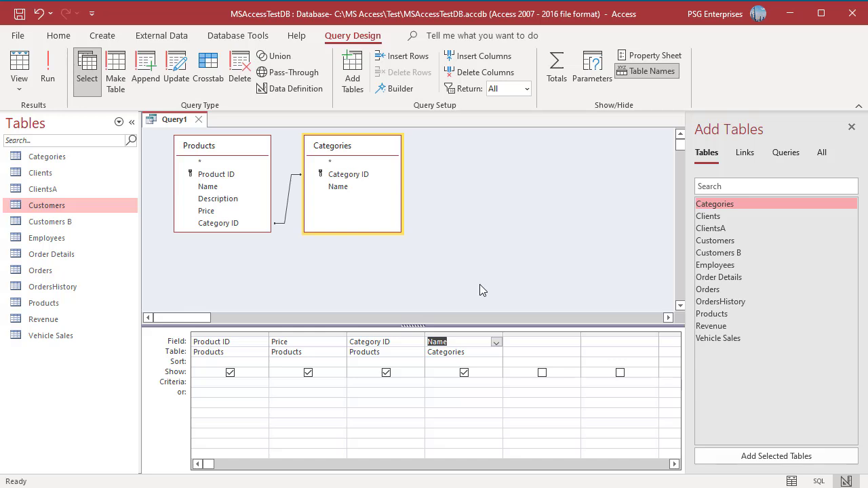
# Set the Category ID criteria to 1, run the select query to check the matching products, and return to its design.
pyautogui.click(364, 382)
pyautogui.write('1')
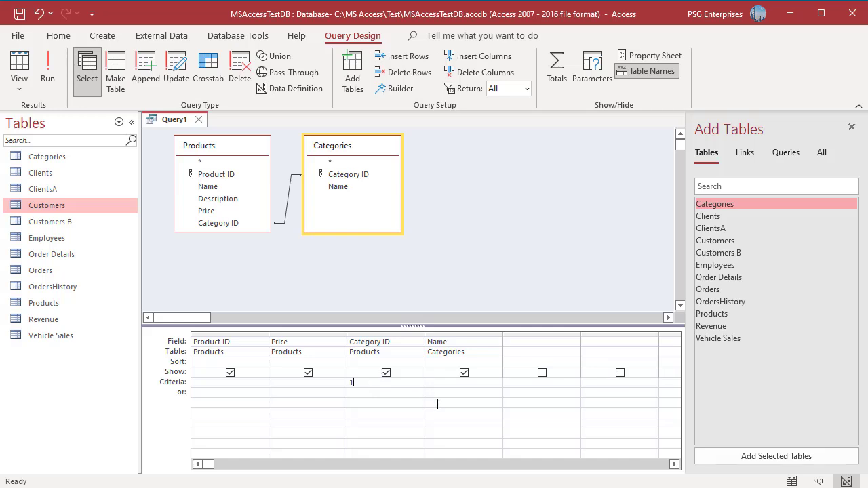
pyautogui.click(49, 75)
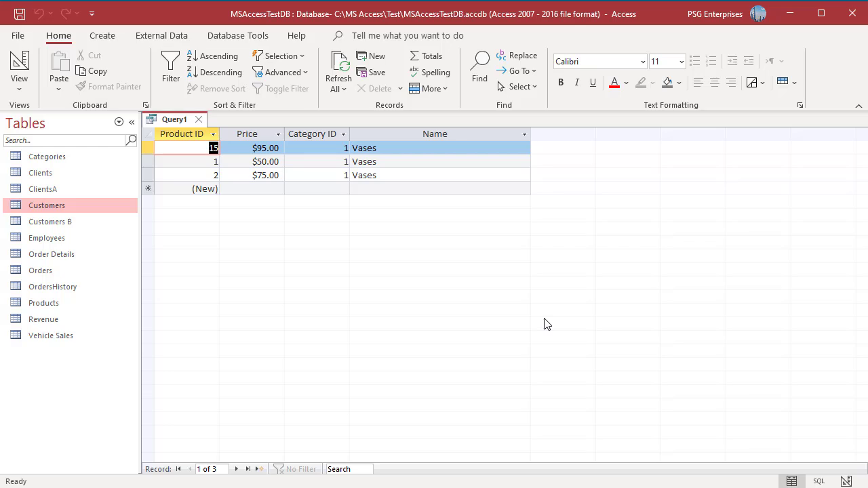
pyautogui.click(846, 481)
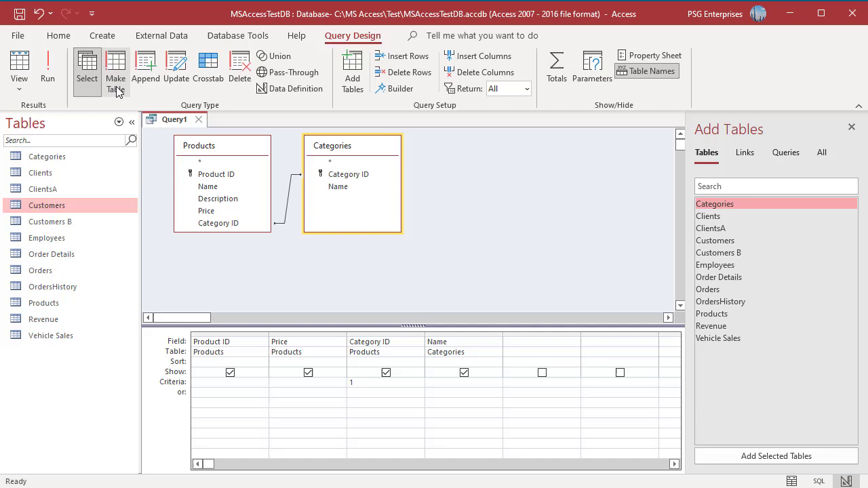
# Convert the query to an update query setting Price to [Price]+([Price]*.1), run it, and check the Products table.
pyautogui.click(181, 70)
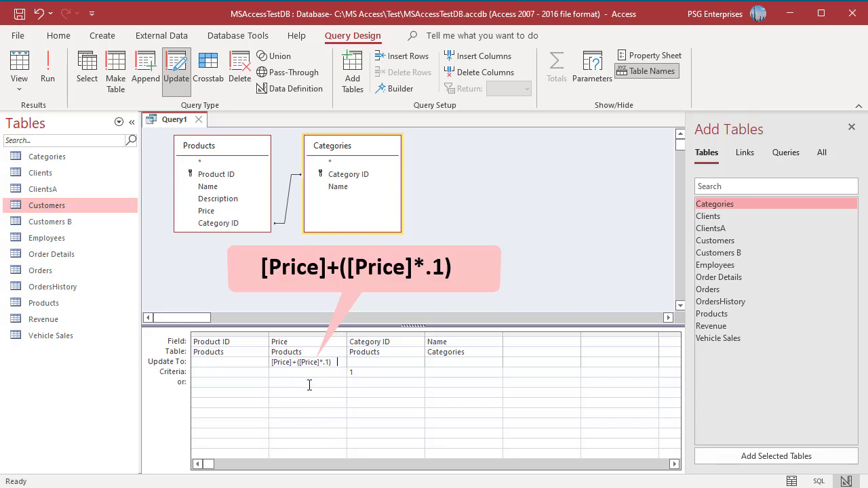
pyautogui.click(55, 78)
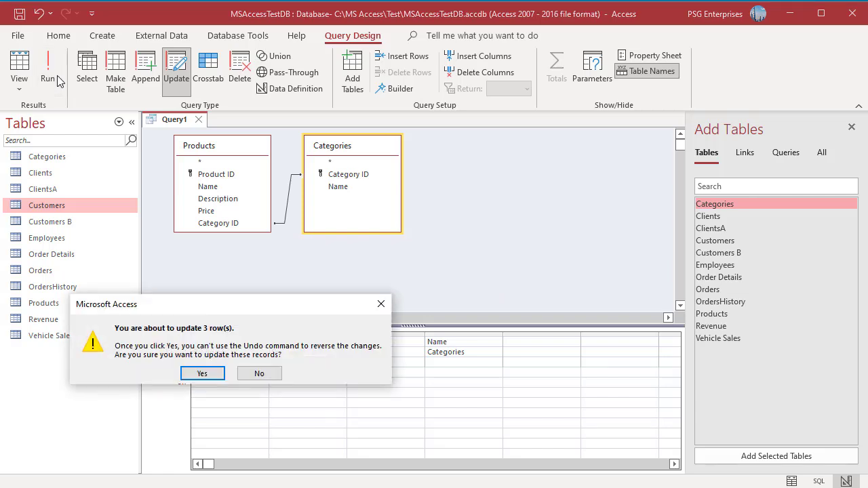
pyautogui.click(207, 374)
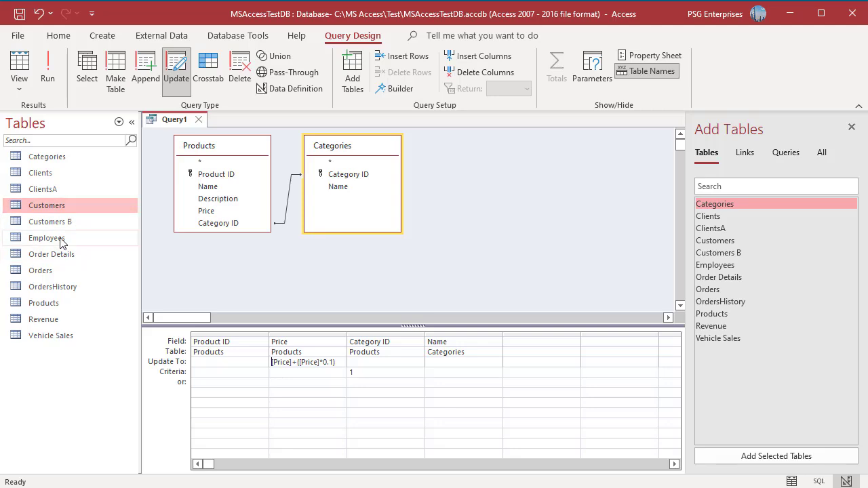
pyautogui.doubleClick(57, 302)
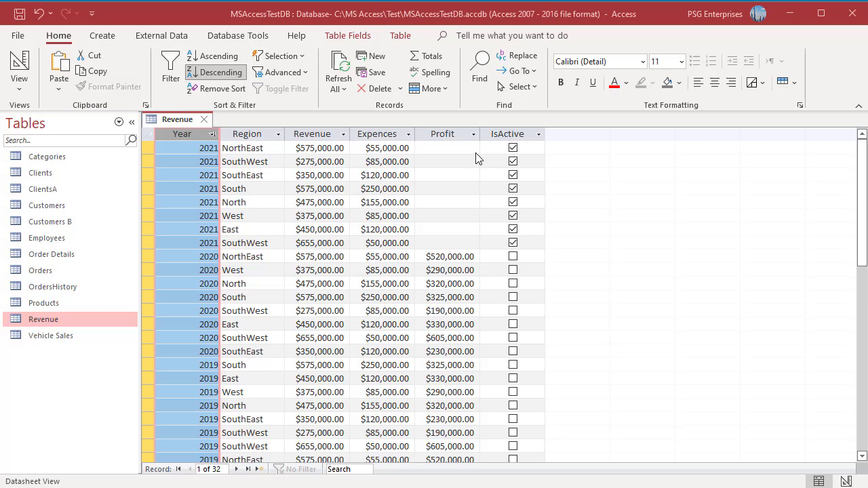
# Start a new query design based on the Revenue table.
pyautogui.click(103, 35)
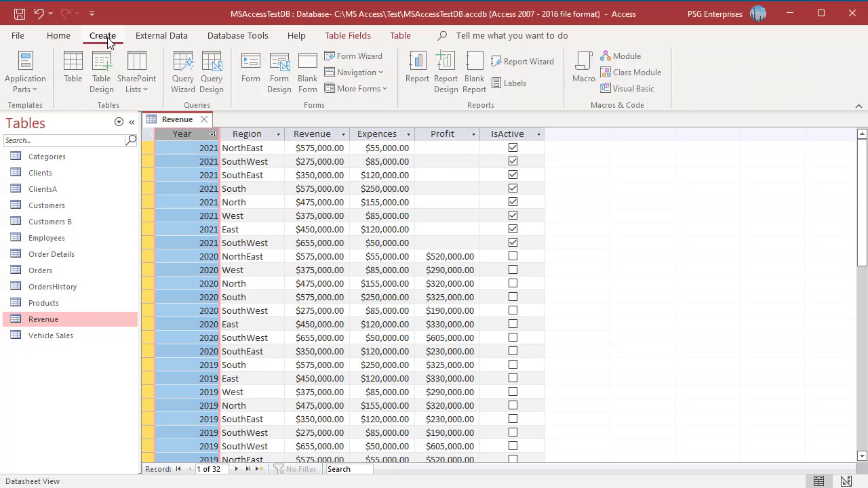
pyautogui.click(213, 85)
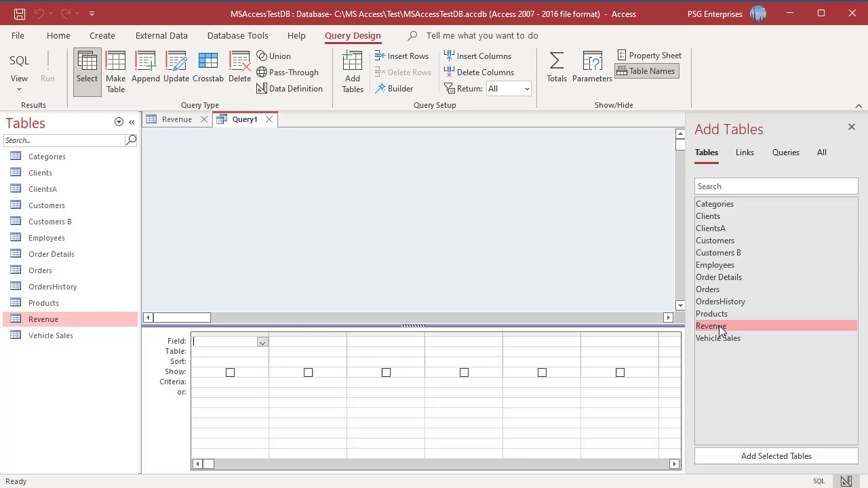
pyautogui.doubleClick(710, 326)
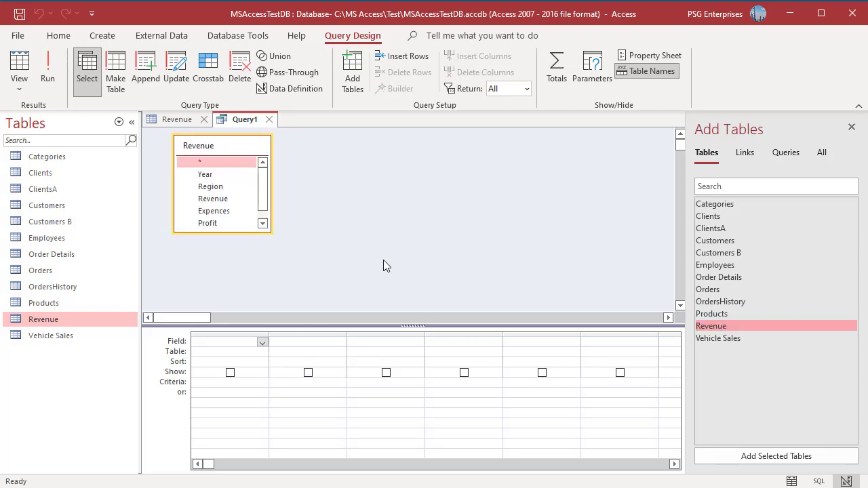
# Add the Year, Revenue, Expences, Profit and IsActive fields of the Revenue table to the query.
pyautogui.click(199, 176)
pyautogui.doubleClick(199, 176)
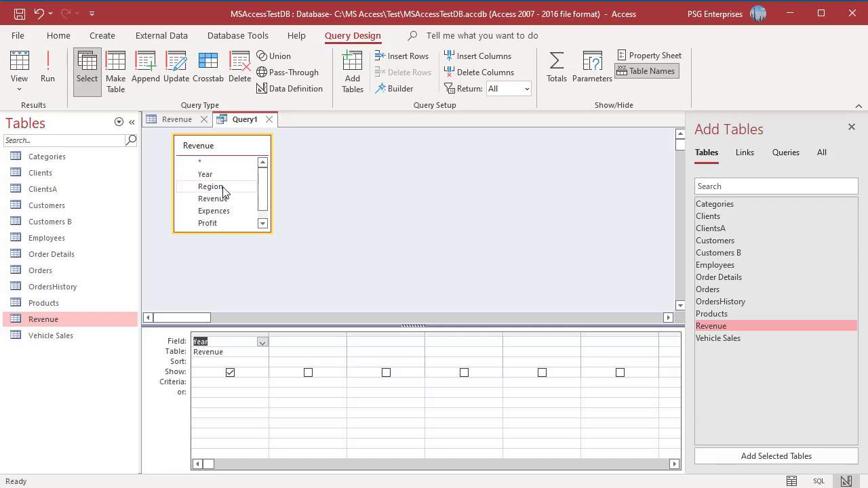
pyautogui.click(223, 191)
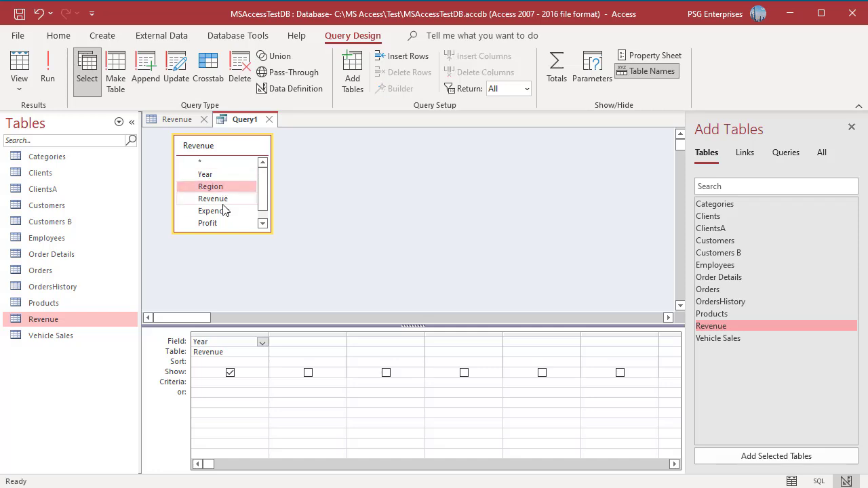
pyautogui.doubleClick(221, 198)
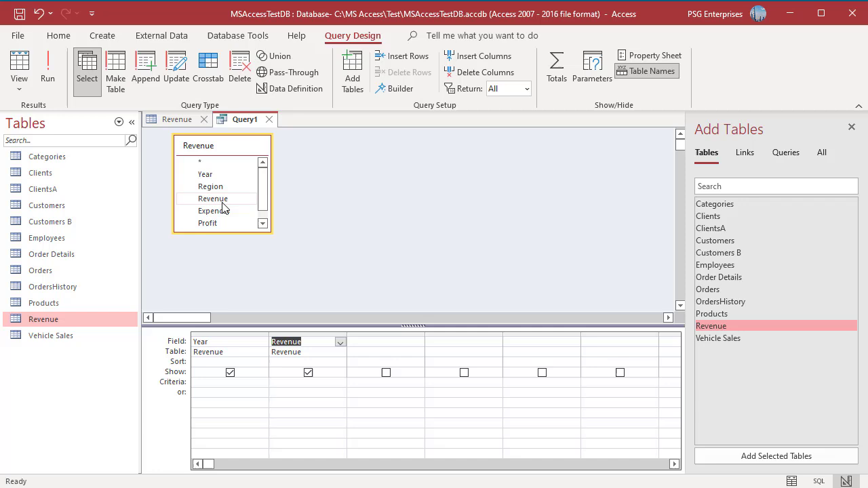
pyautogui.doubleClick(226, 216)
pyautogui.doubleClick(213, 224)
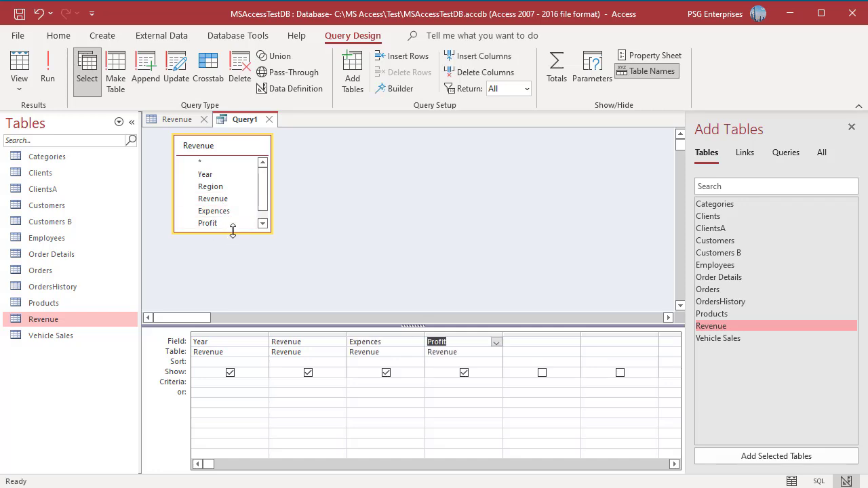
pyautogui.moveTo(233, 232); pyautogui.dragTo(232, 249)
pyautogui.doubleClick(218, 236)
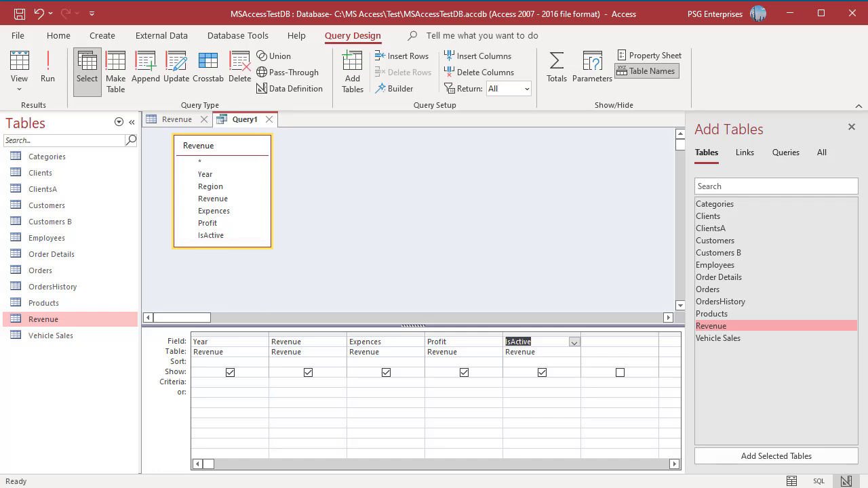
# Limit the query to records whose Year is 2021 and whose IsActive value is True.
pyautogui.click(204, 383)
pyautogui.write('2021')
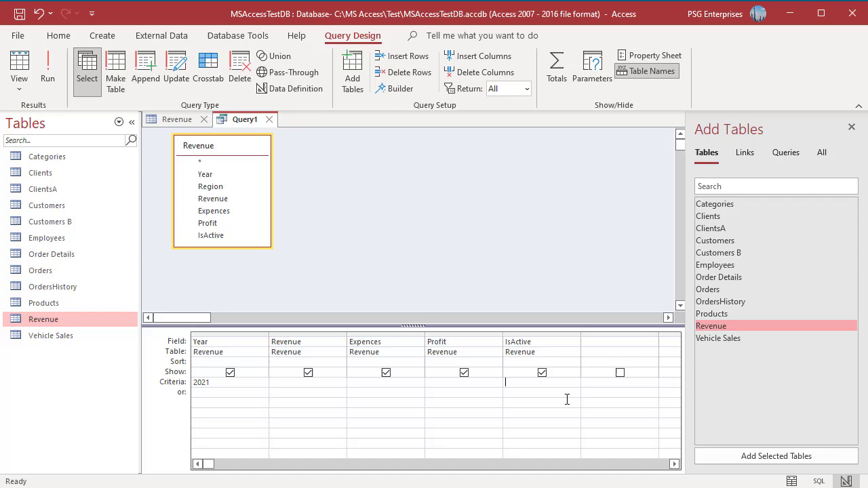
pyautogui.write('true')
pyautogui.click(272, 264)
# Convert it to an update query that sets Profit to [Revenue]-[Expences] and IsActive to False, widening the Profit column.
pyautogui.click(176, 76)
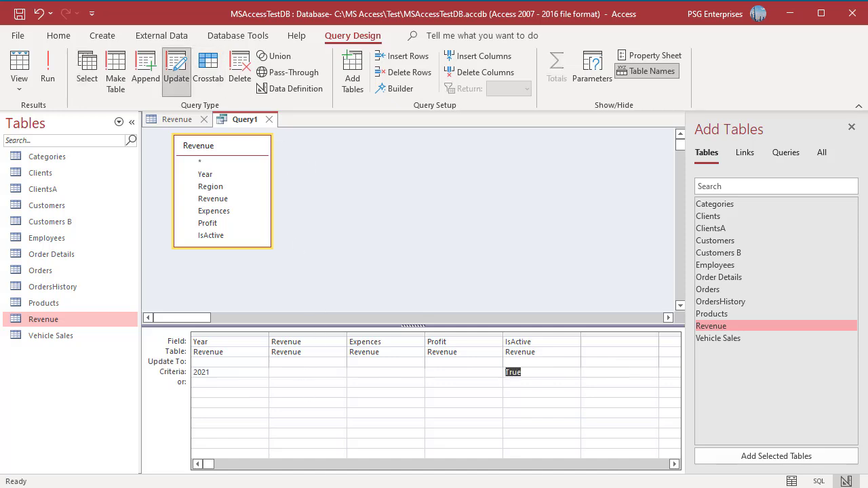
pyautogui.moveTo(502, 334); pyautogui.dragTo(536, 333)
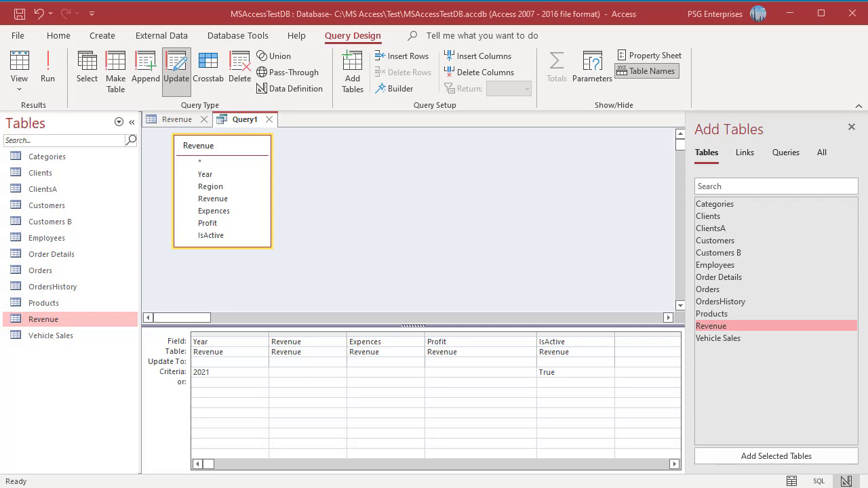
pyautogui.click(441, 361)
pyautogui.write('[Revenue]-[Expences]')
pyautogui.click(579, 366)
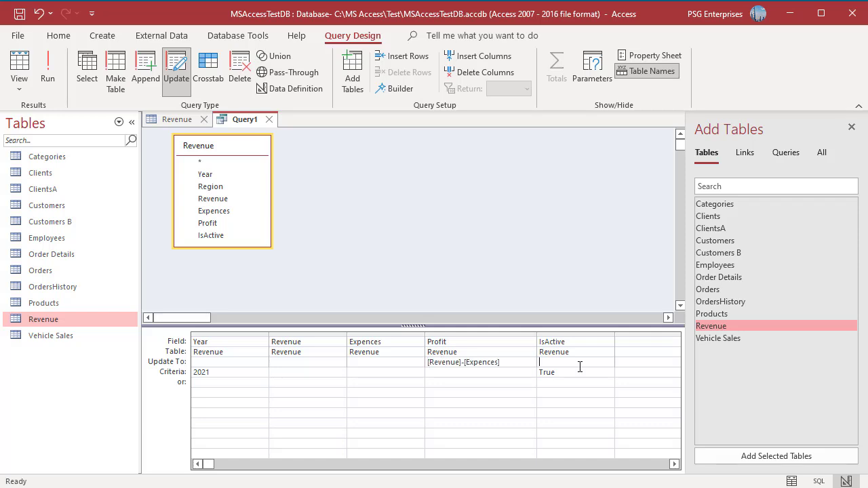
pyautogui.write('False')
pyautogui.click(568, 271)
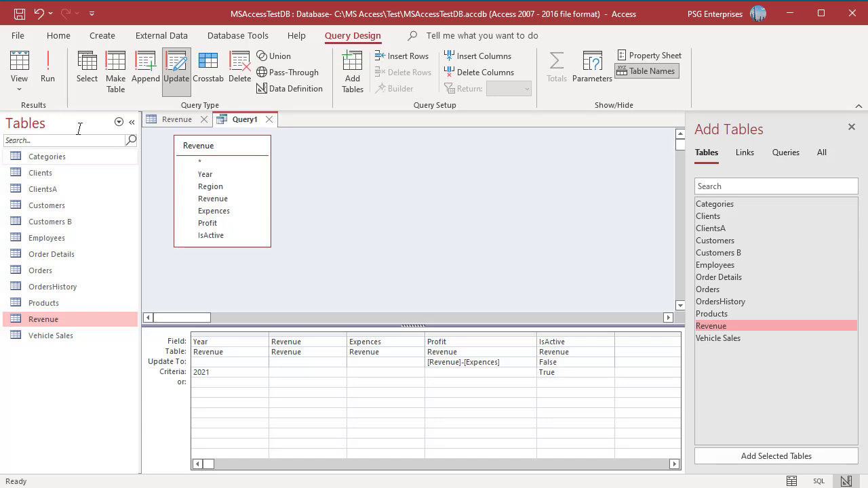
# Run the 2021 profit update query, accept the record changes, and view the Revenue table.
pyautogui.click(47, 79)
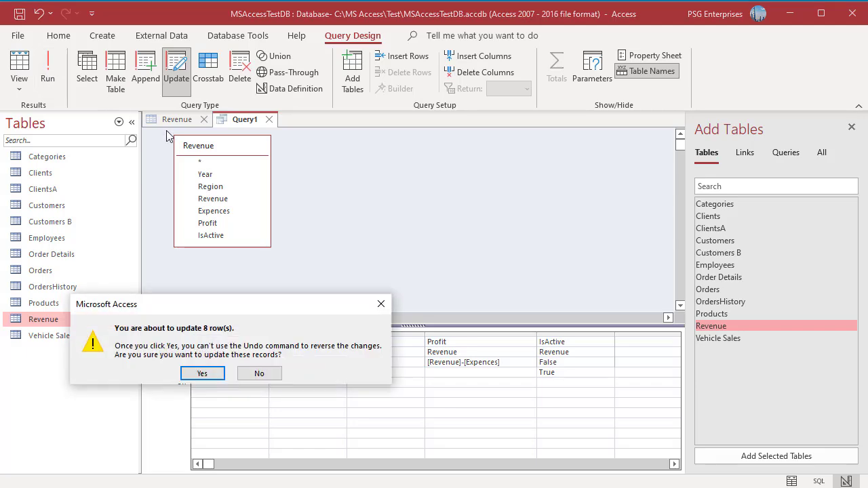
pyautogui.click(202, 373)
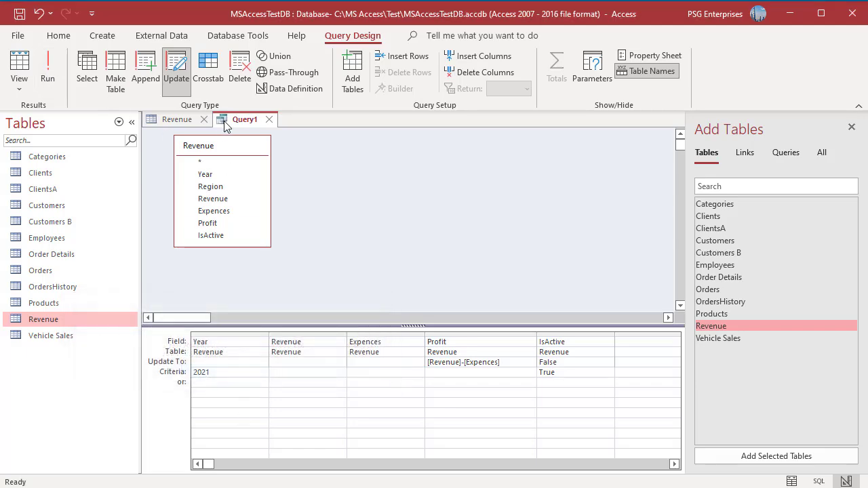
pyautogui.click(180, 121)
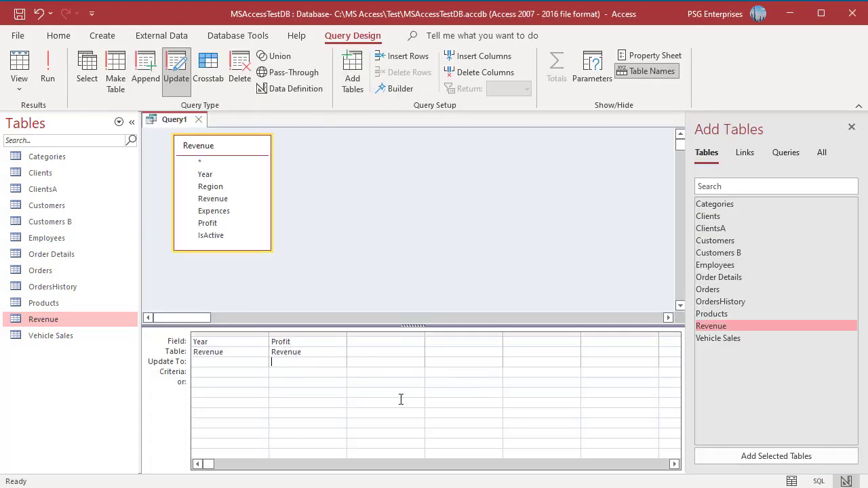
# Set the Profit field to update to Null without criteria, run the update query, and check the Revenue table.
pyautogui.write('Null')
pyautogui.click(375, 244)
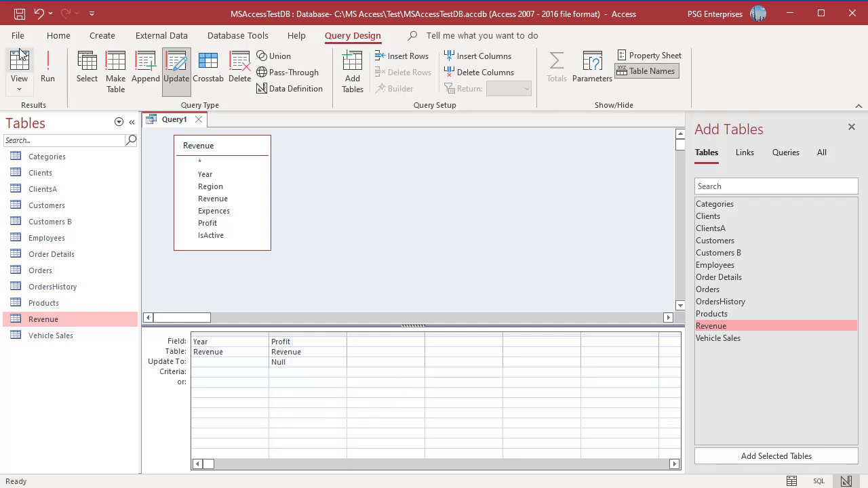
pyautogui.click(47, 76)
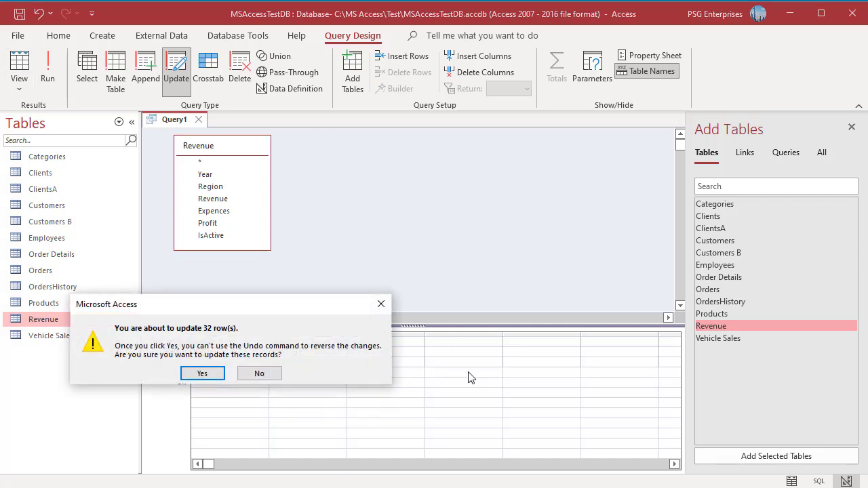
pyautogui.click(212, 378)
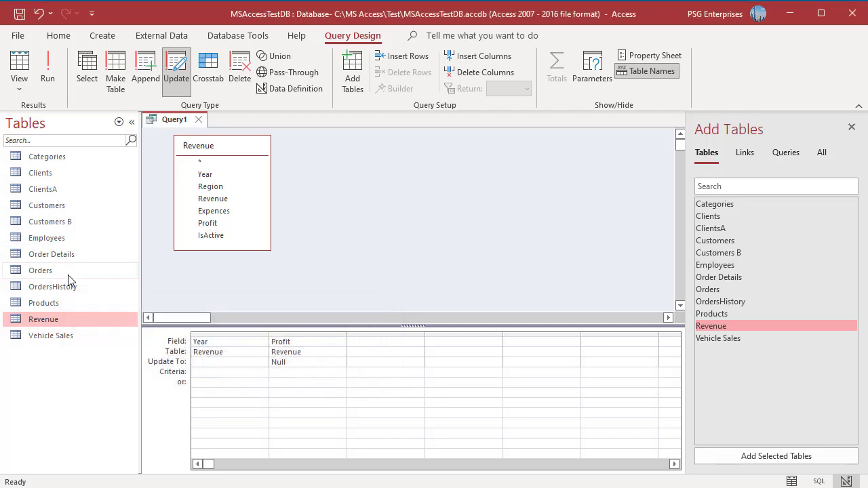
pyautogui.doubleClick(59, 321)
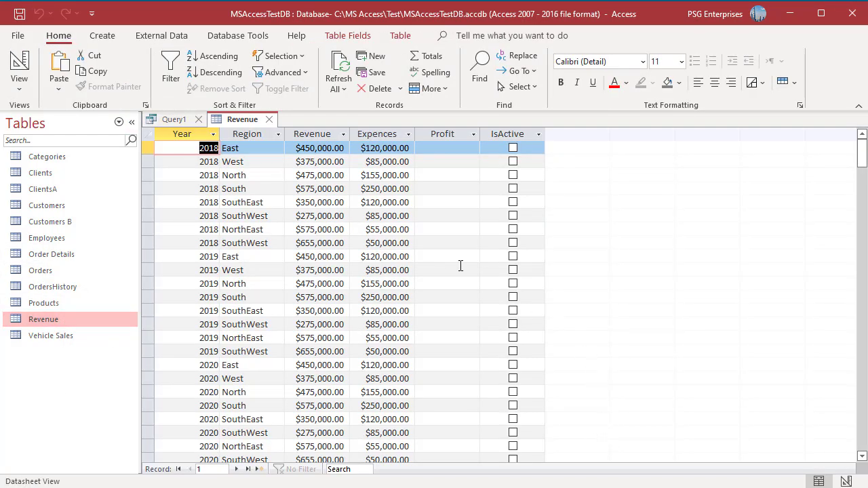